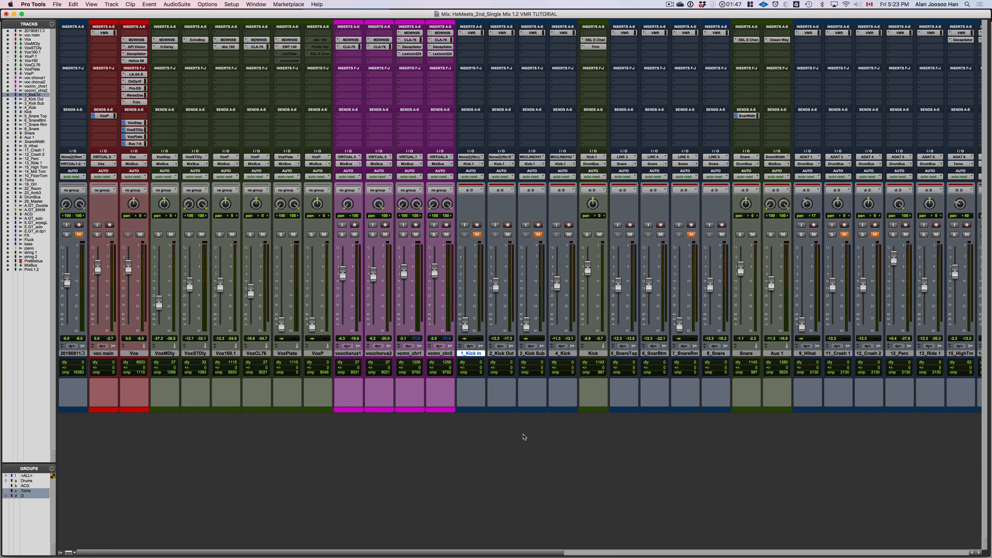
Step: Review the mixer channels from the vocals through the drums and guitars to the Print.1.2 track
scroll(523, 439, right, 3)
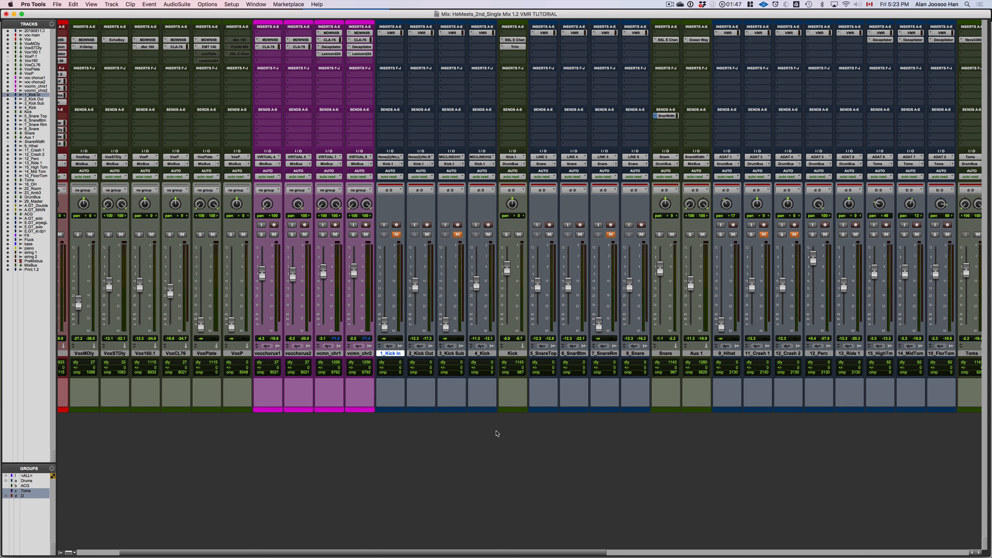
scroll(497, 433, right, 10)
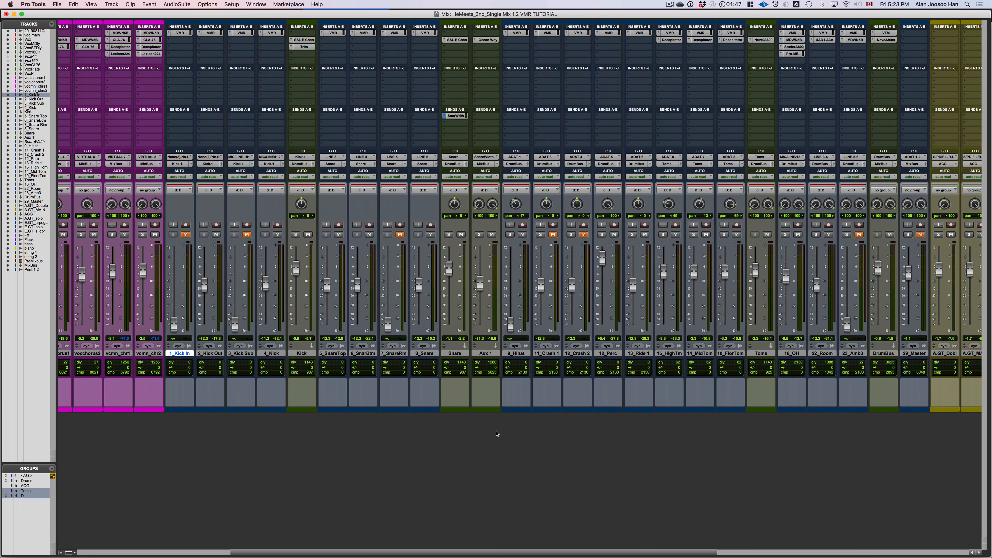
scroll(497, 433, right, 8)
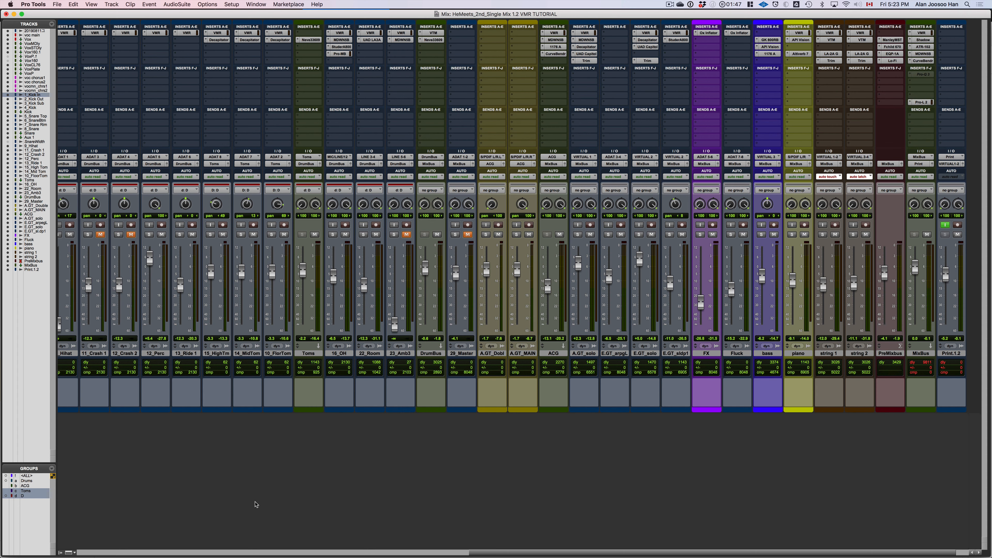
click(89, 553)
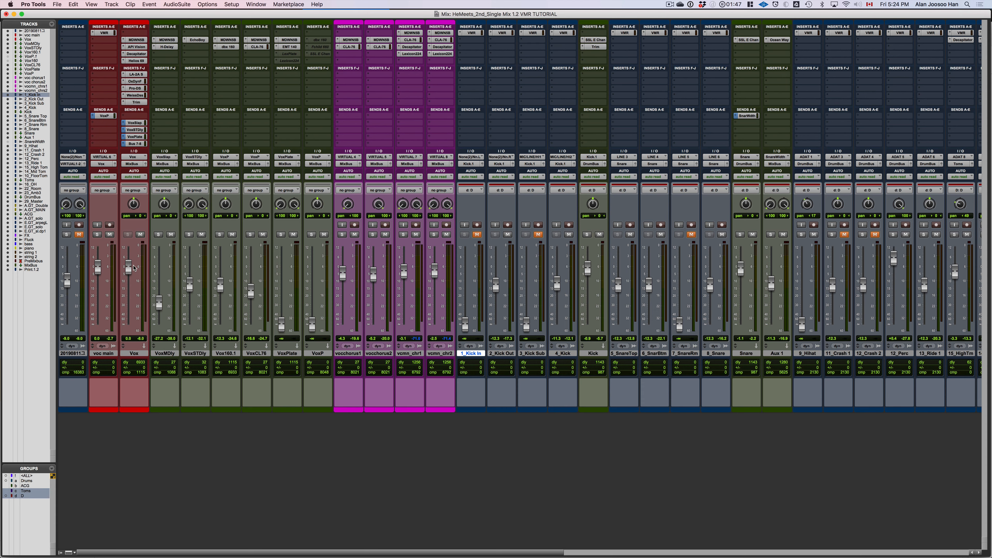
Step: Audition the 20190811 reference track by unmuting and soloing it during playback, and restore its mute
key(super+equal)
key(super+equal)
click(79, 234)
click(67, 234)
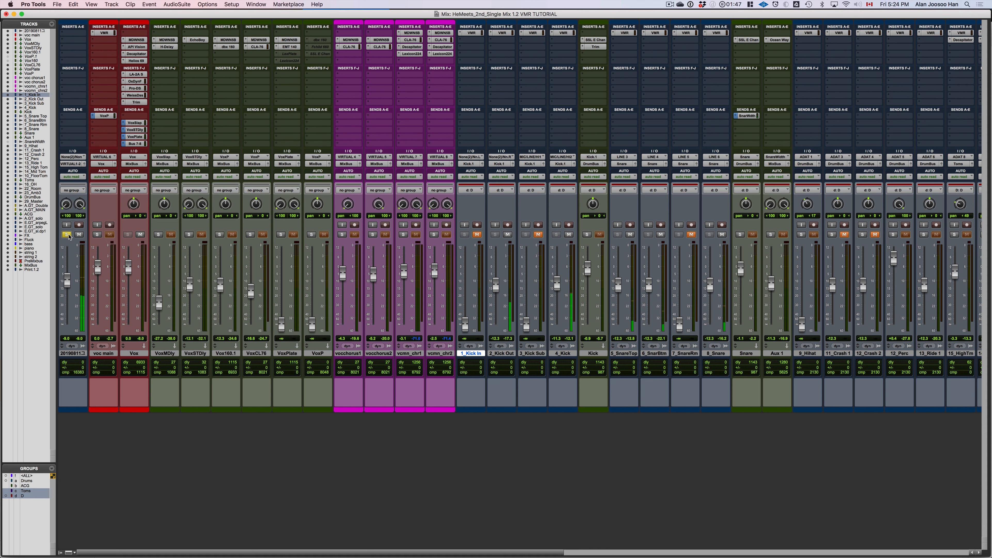
click(67, 235)
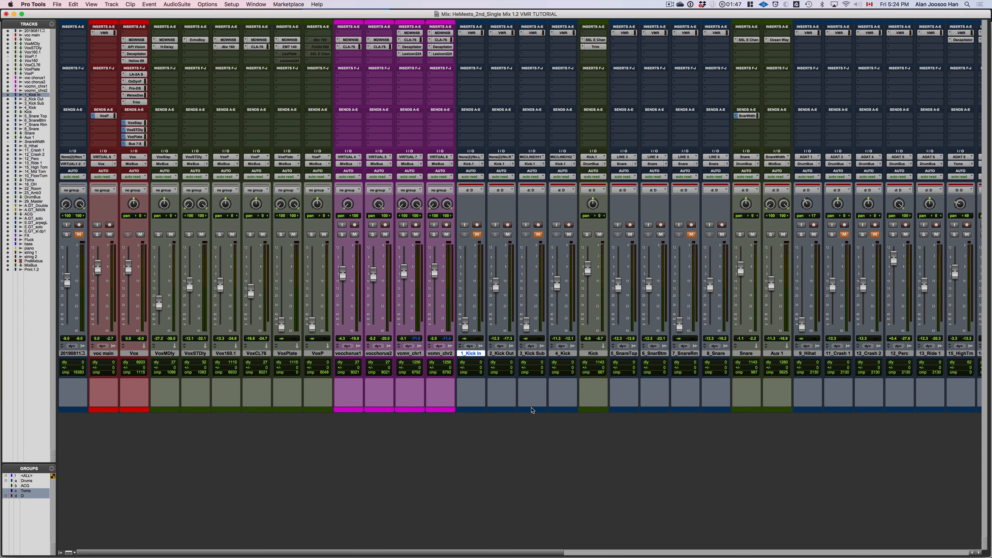
Step: Open the Shadow insert on the MixBus channel for a look and close it again
scroll(532, 410, right, 3)
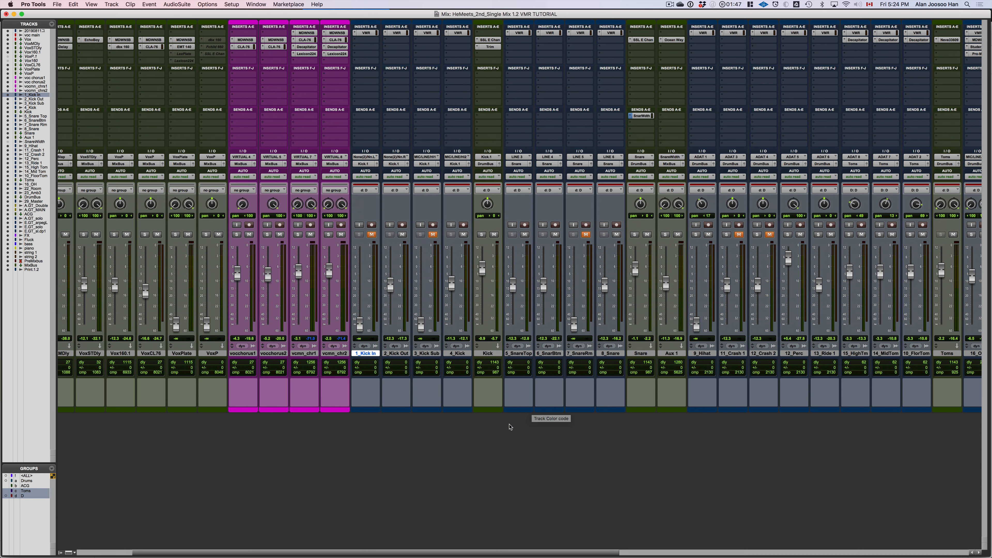
scroll(484, 382, right, 20)
click(898, 39)
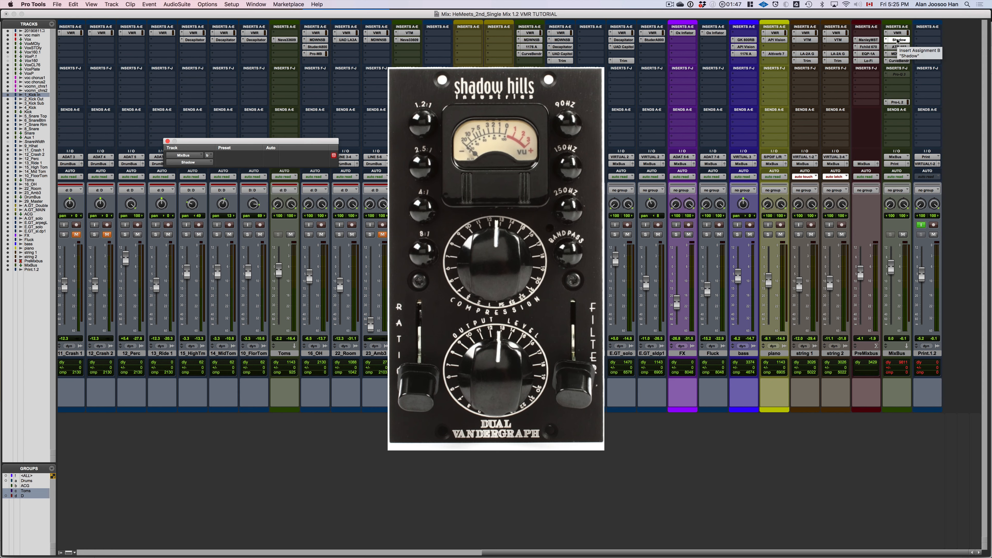
click(894, 40)
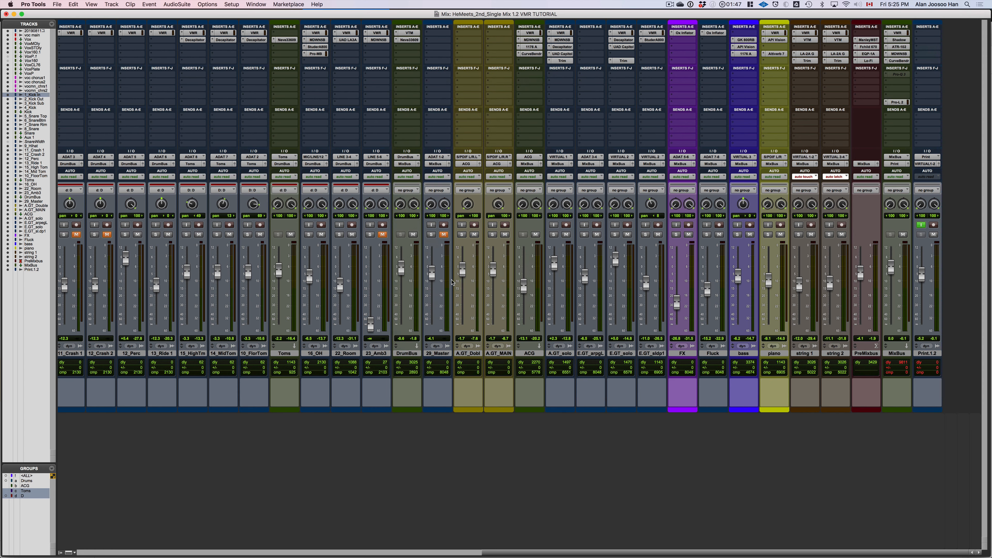
scroll(452, 283, left, 3)
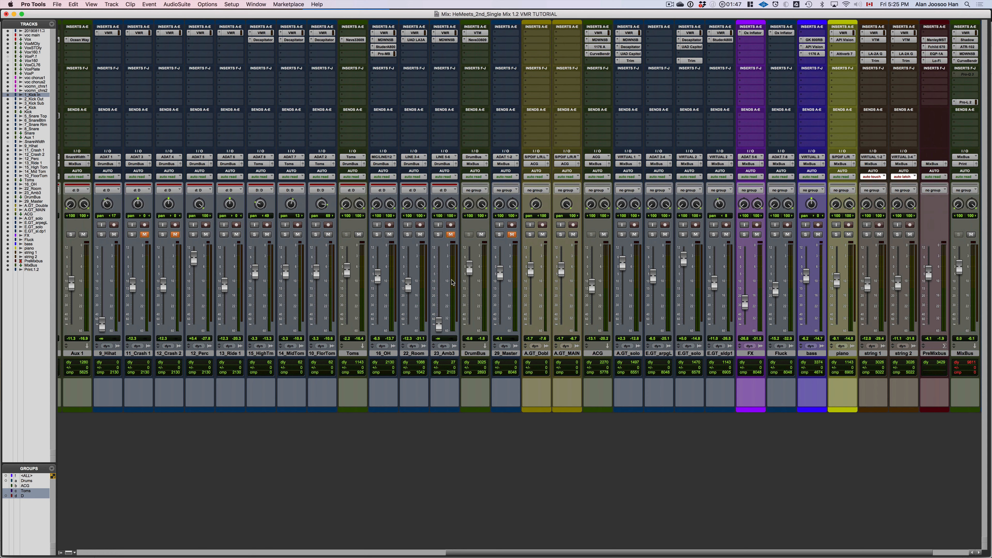
Step: Open the Virtual Mix Rack insert on the 22_Room channel and examine its Virtual Channel console module
click(414, 33)
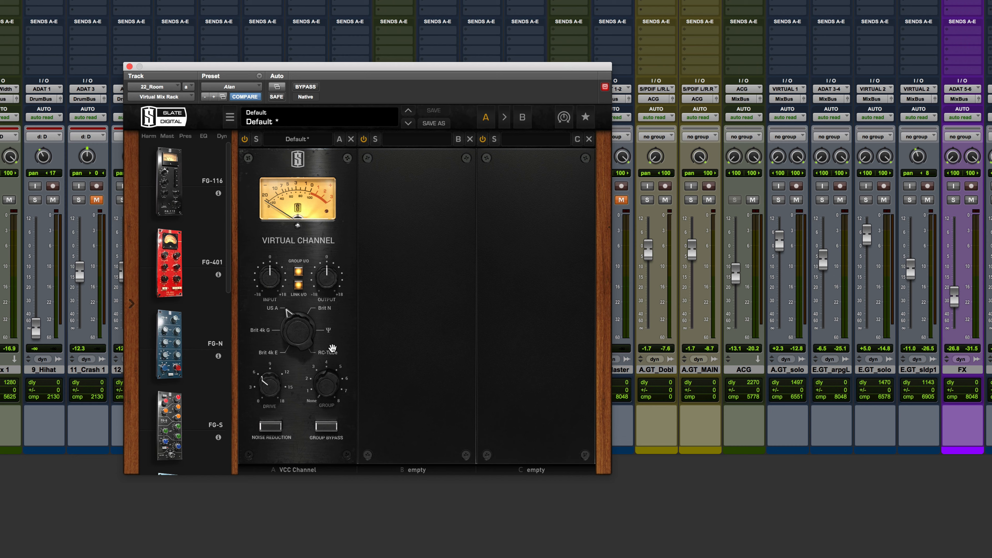
mouse_move(303, 331)
mouse_down()
mouse_move(307, 212)
mouse_move(291, 345)
mouse_move(301, 347)
mouse_move(287, 351)
mouse_move(289, 330)
mouse_up()
drag(338, 65, 335, 29)
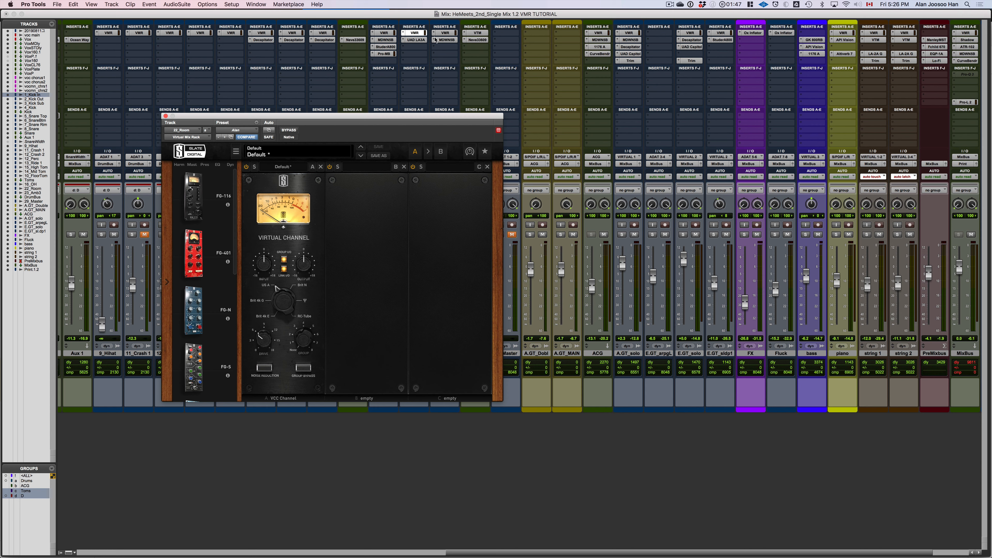
Step: Inspect the Virtual Mix Rack inserts on the ACG, 11_Crash 1, 5_Snare Top, 3_Kick Sub, 1_Kick In and voc main channels
click(598, 32)
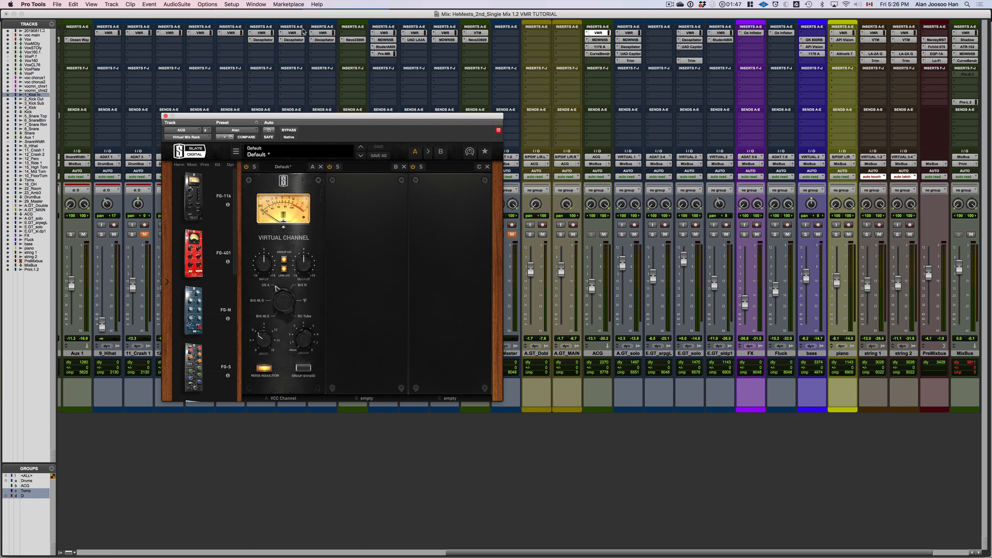
click(201, 33)
click(140, 32)
scroll(152, 47, left, 5)
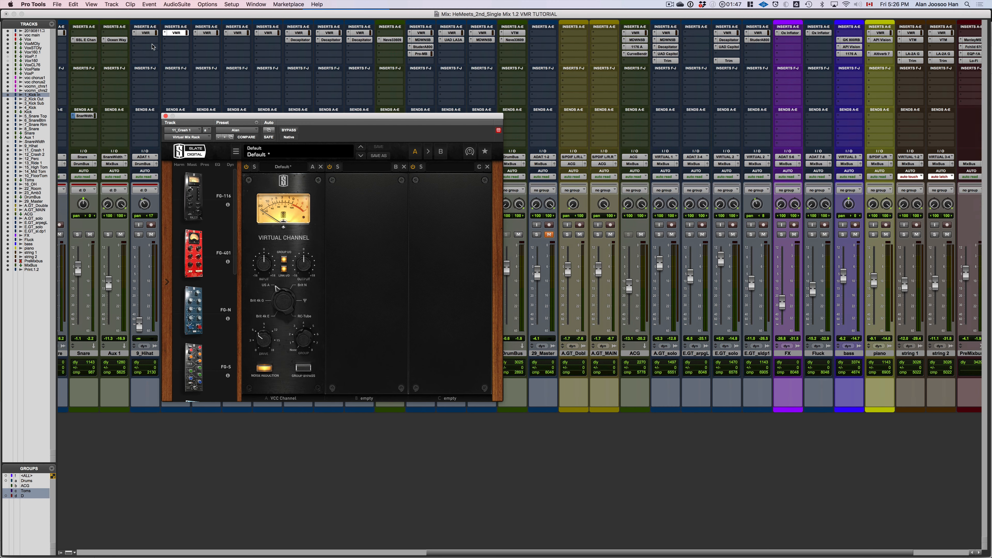
scroll(152, 46, left, 2)
click(189, 33)
scroll(185, 34, left, 3)
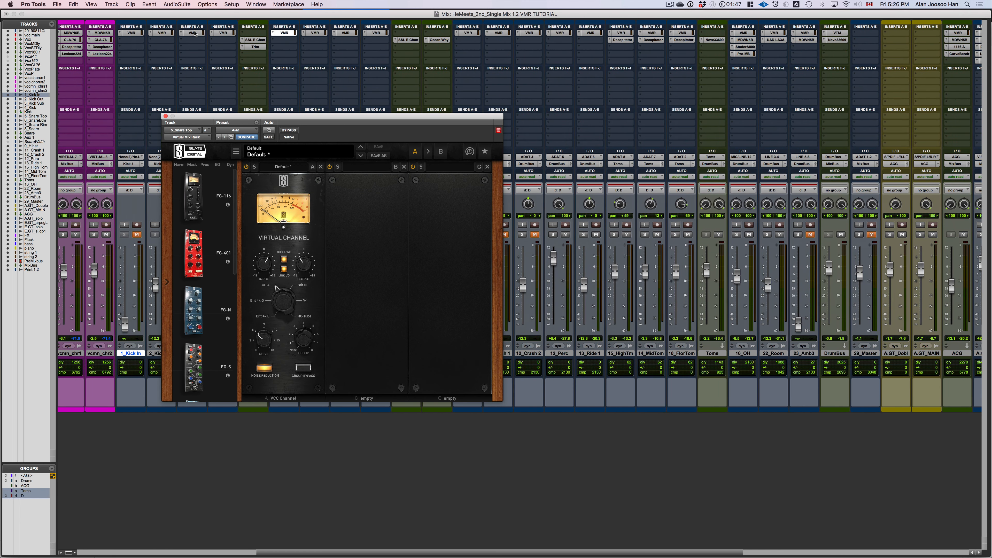
click(185, 34)
scroll(184, 35, left, 5)
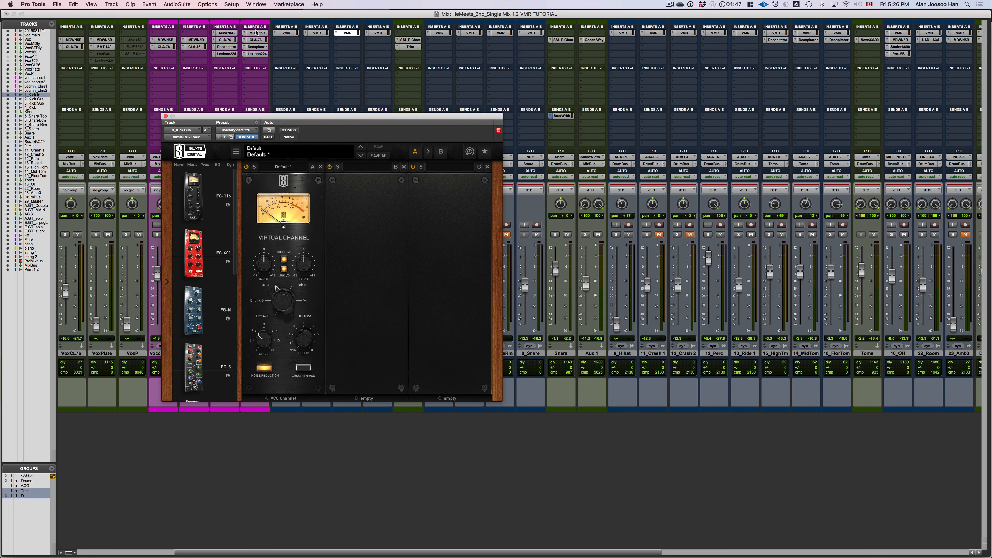
click(286, 33)
scroll(286, 33, left, 6)
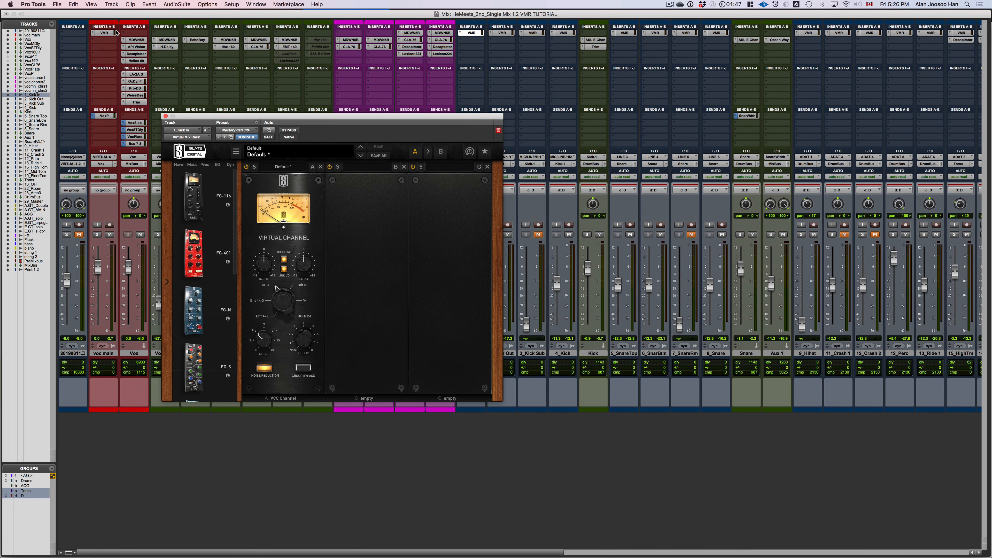
click(115, 33)
Step: Inspect the Virtual Tape Machines insert on DrumBus and the Virtual Mix Rack insert on 23_Amb3
scroll(258, 41, right, 20)
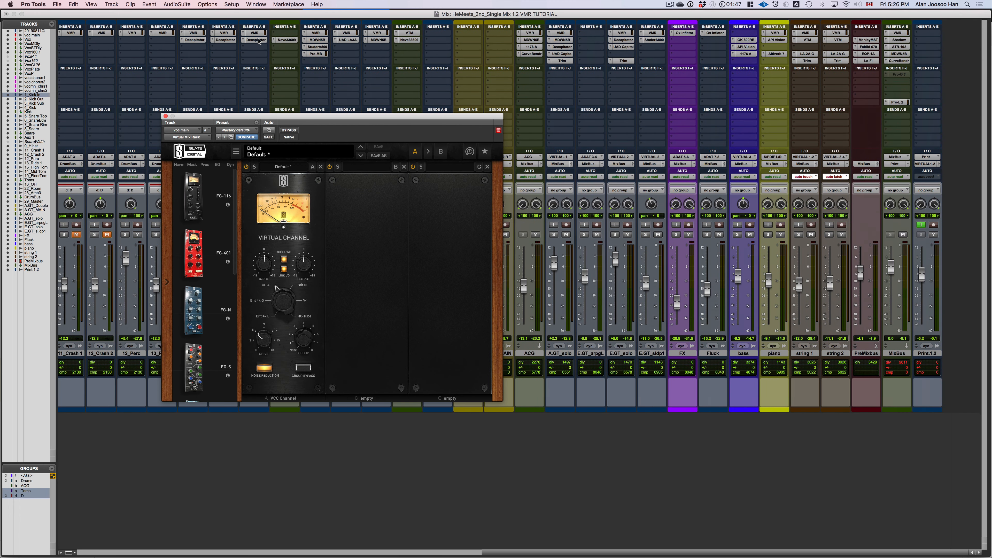
click(408, 33)
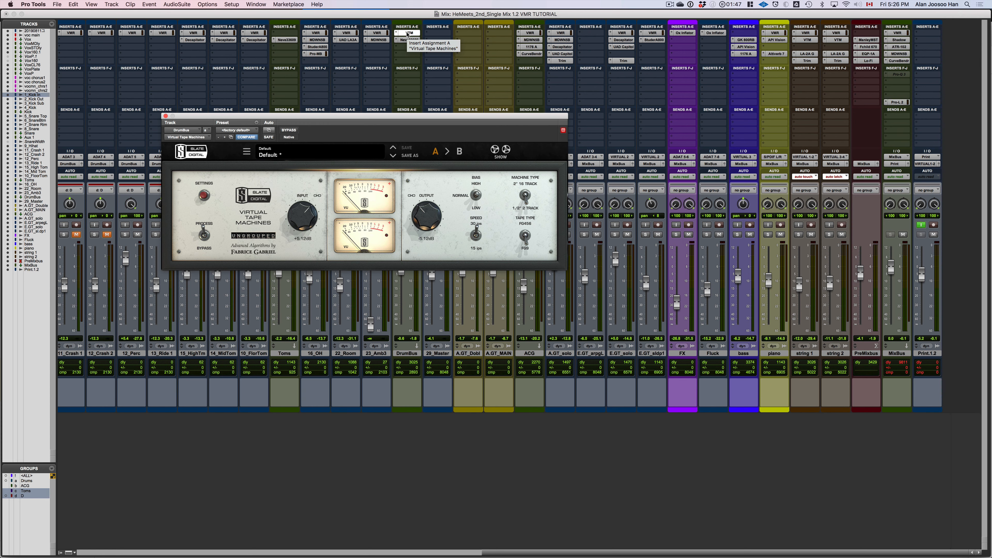
click(382, 35)
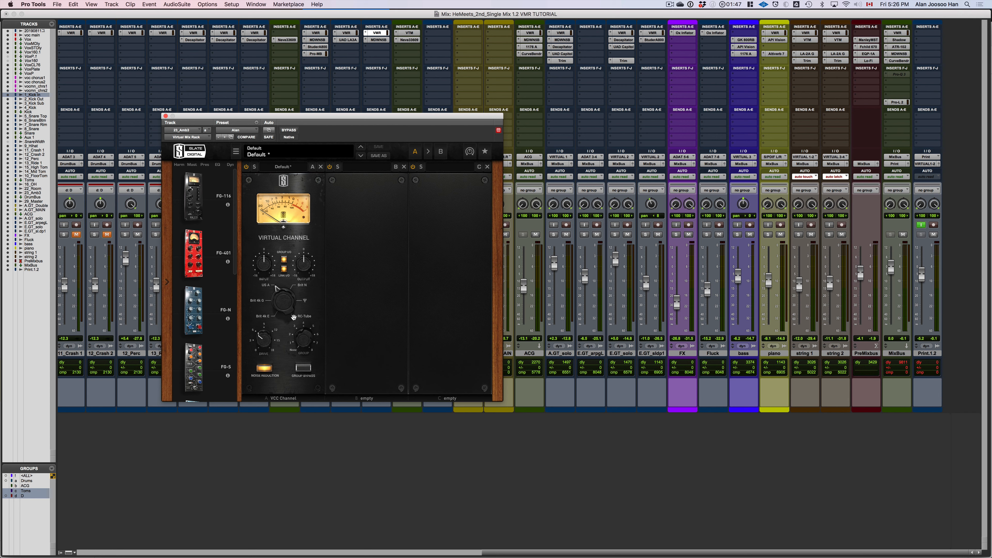
Step: Inspect the Virtual Mix Rack inserts on the ACG, A.GT_solo, E.GT_solo, E.GT_solo.dup1 and MixBus channels
click(529, 32)
click(560, 32)
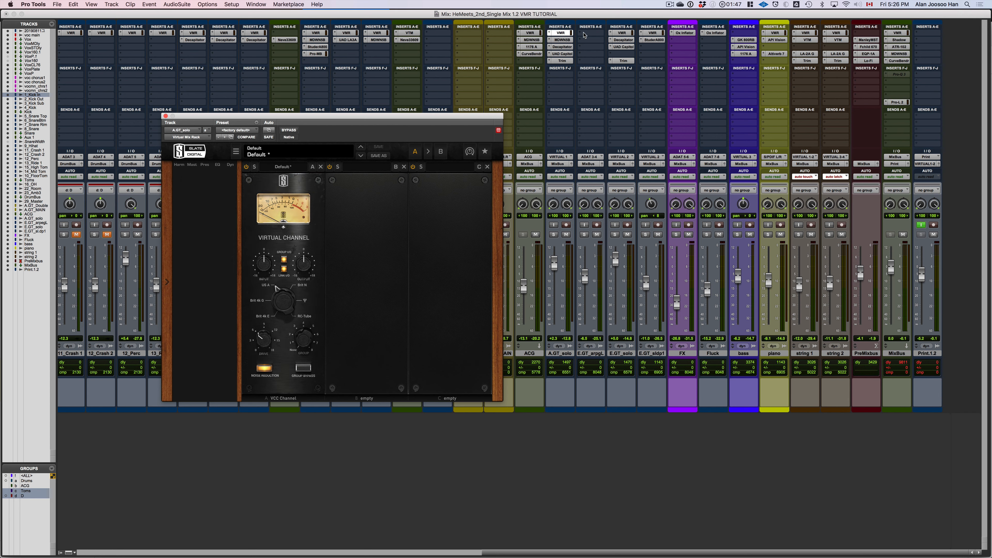
click(622, 32)
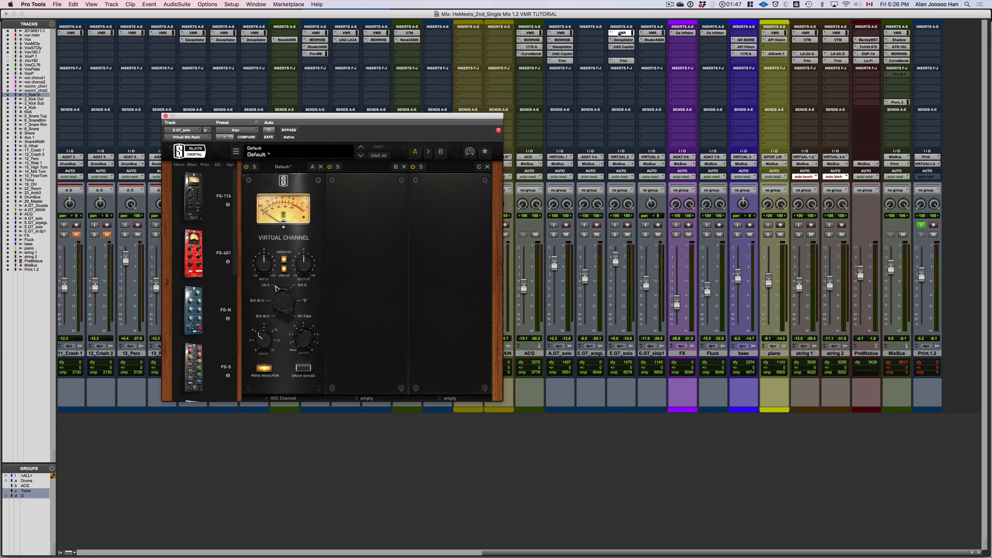
click(651, 33)
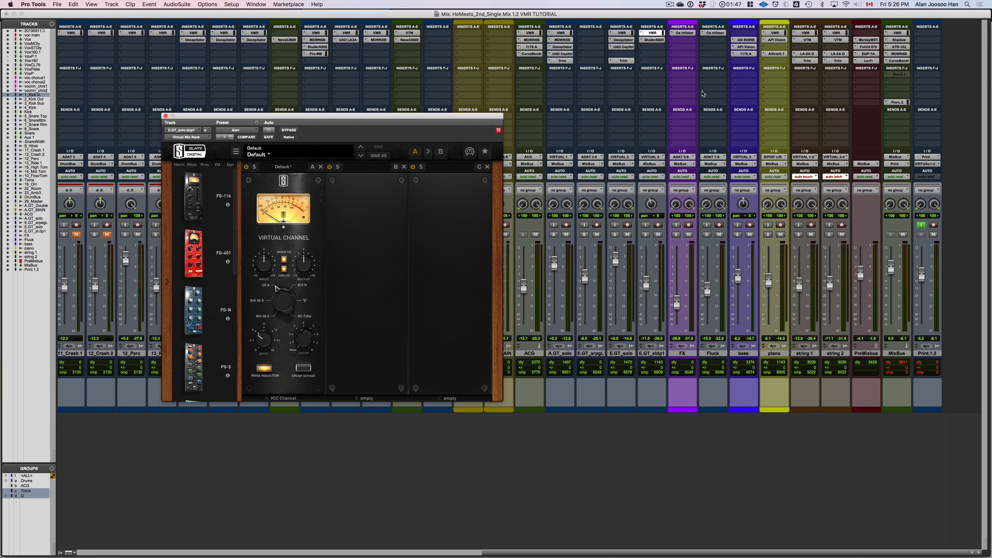
click(897, 33)
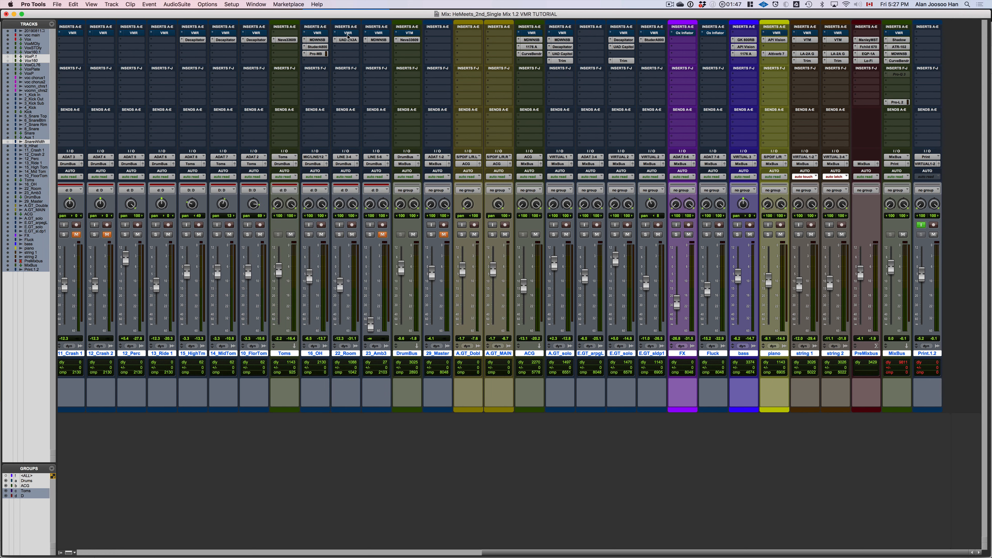
Step: Take the first insert slot out of bypass on all selected tracks and check it across the mixer
alt+super+click(348, 34)
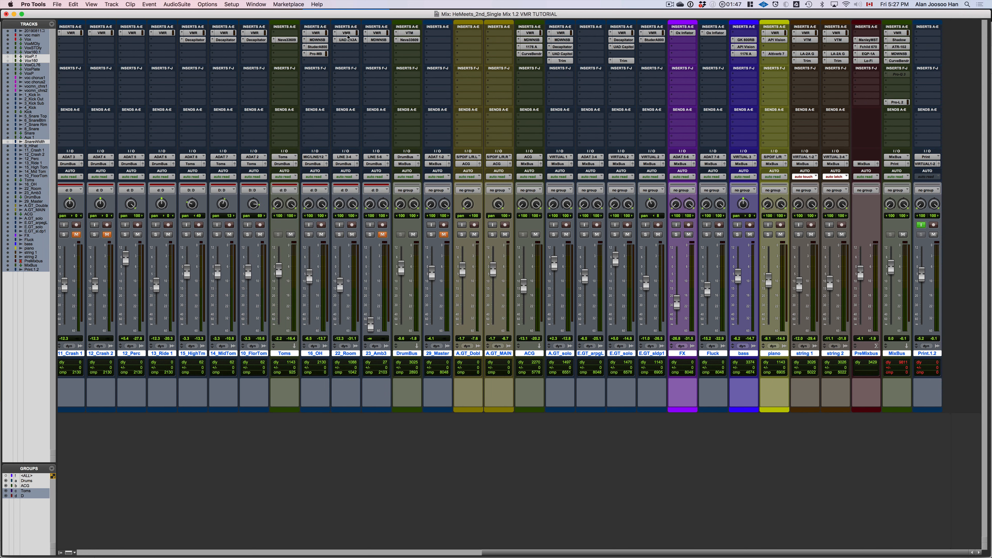
scroll(348, 36, left, 20)
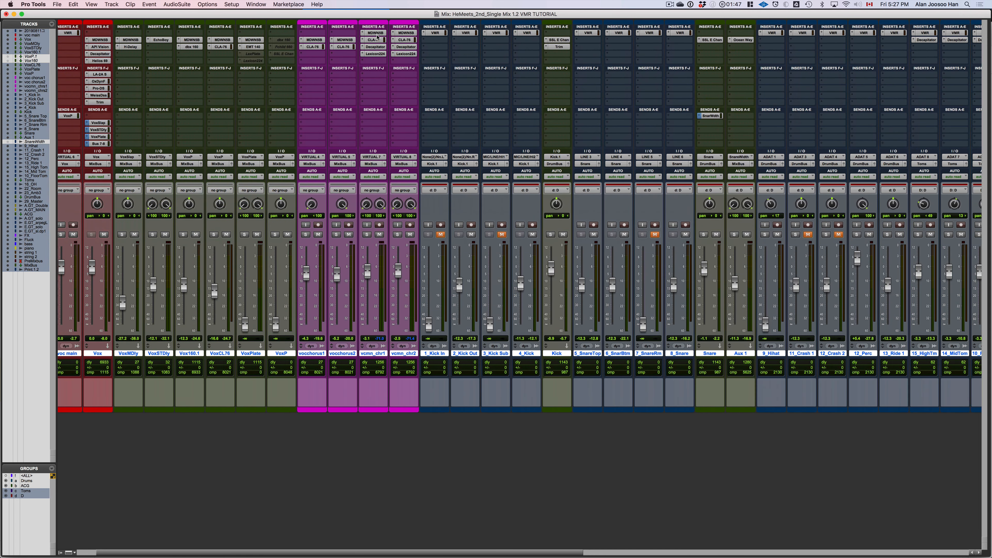
scroll(435, 34, right, 20)
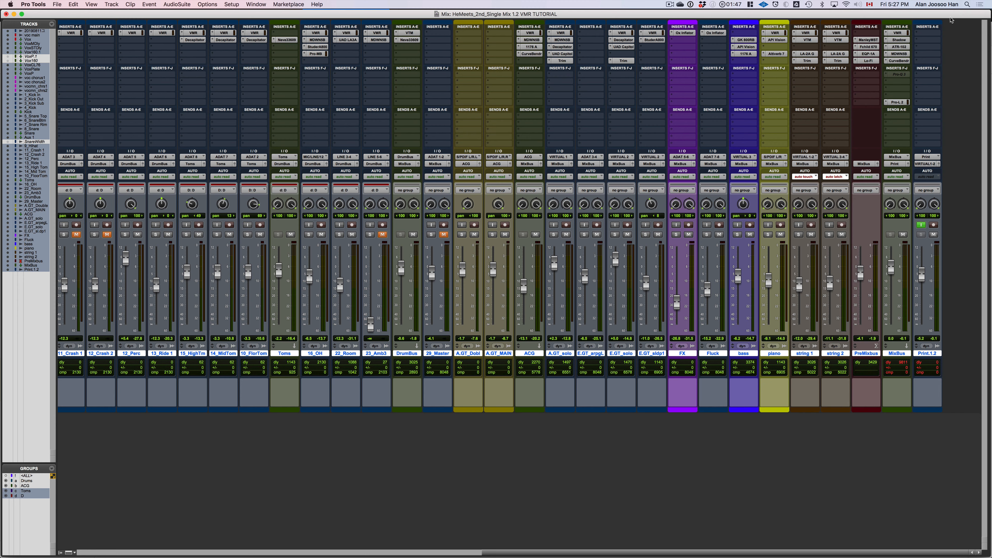
Step: Open the Virtual Mix Rack insert on the MixBus channel and start playback of the mix
click(899, 33)
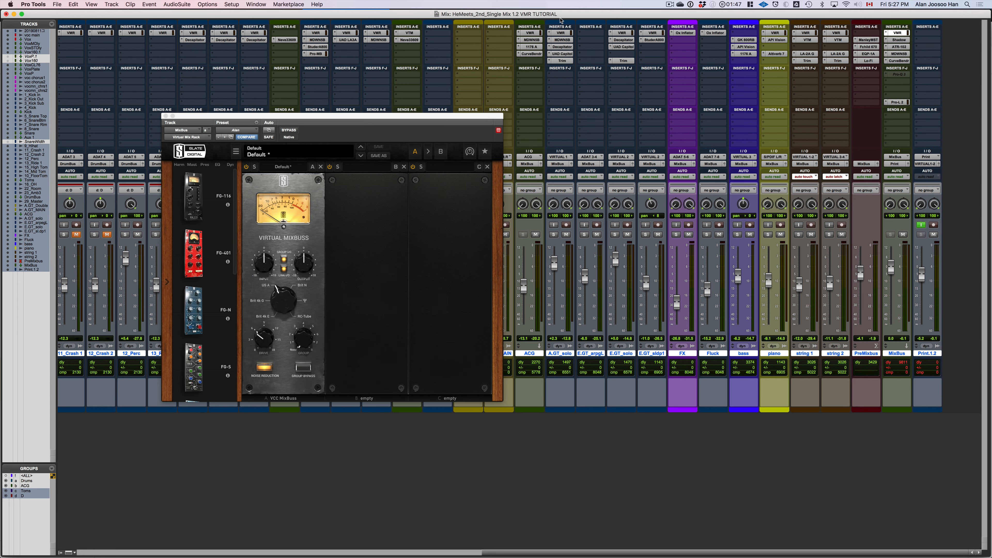
key(super+equal)
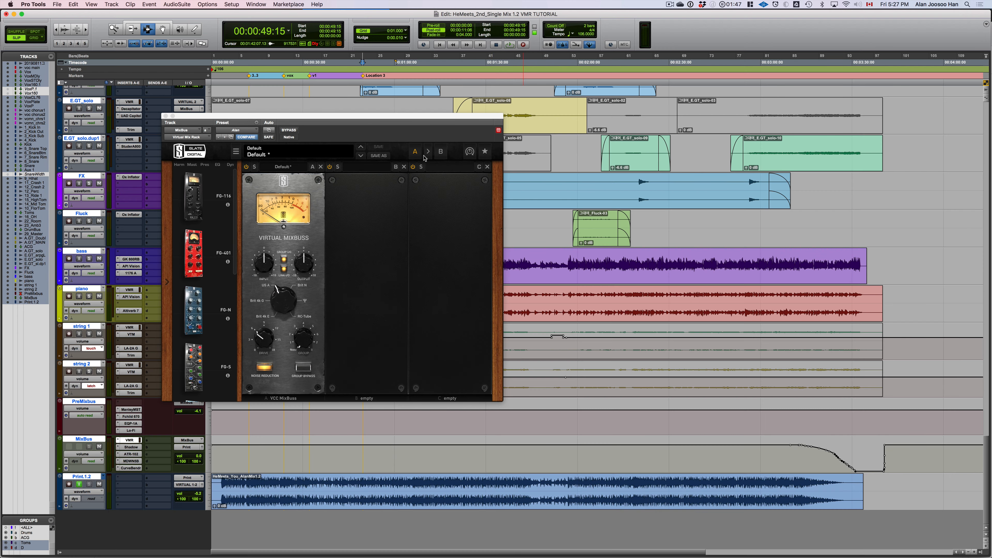
key(super+equal)
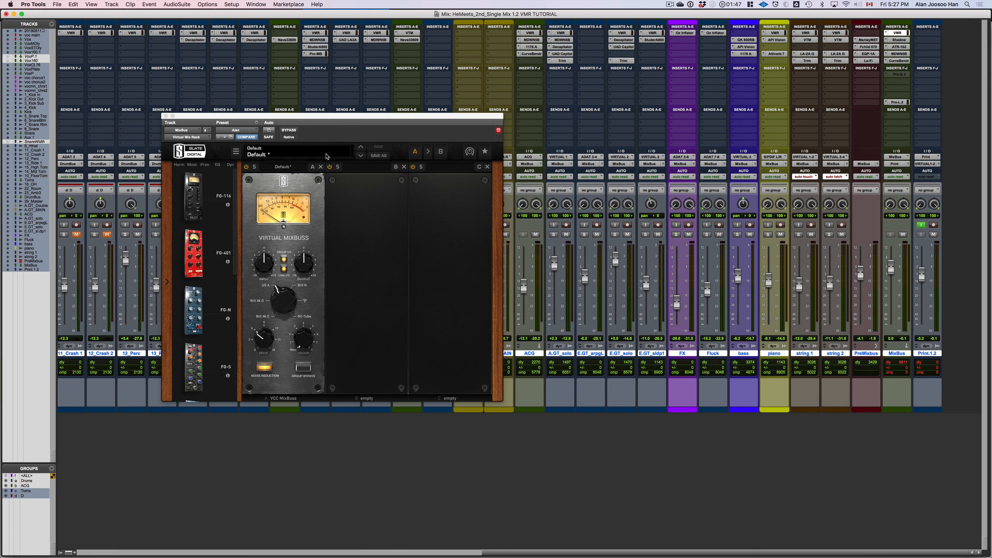
key(space)
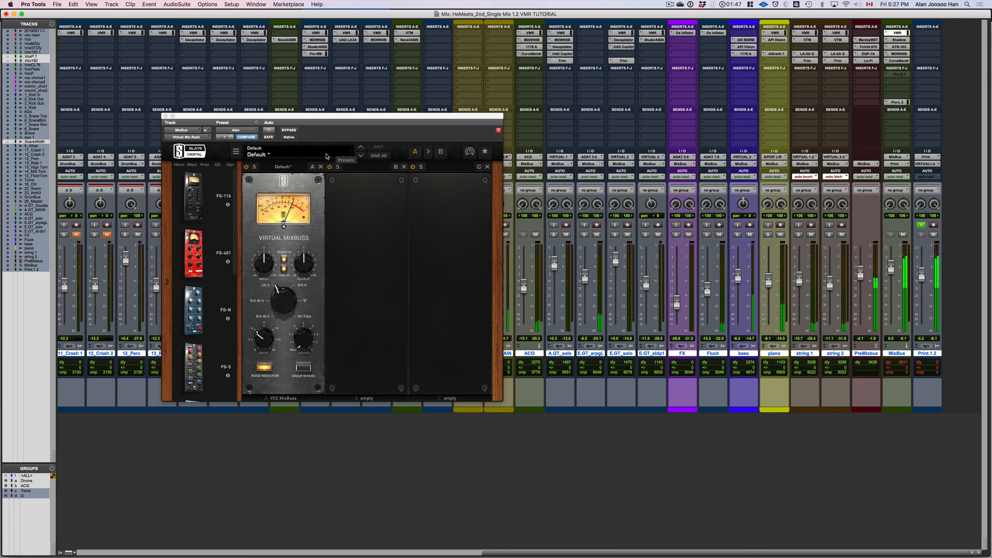
Step: Compare the mix with the first insert slot bypassed and active on all selected tracks, ending with it active
alt+super+click(378, 33)
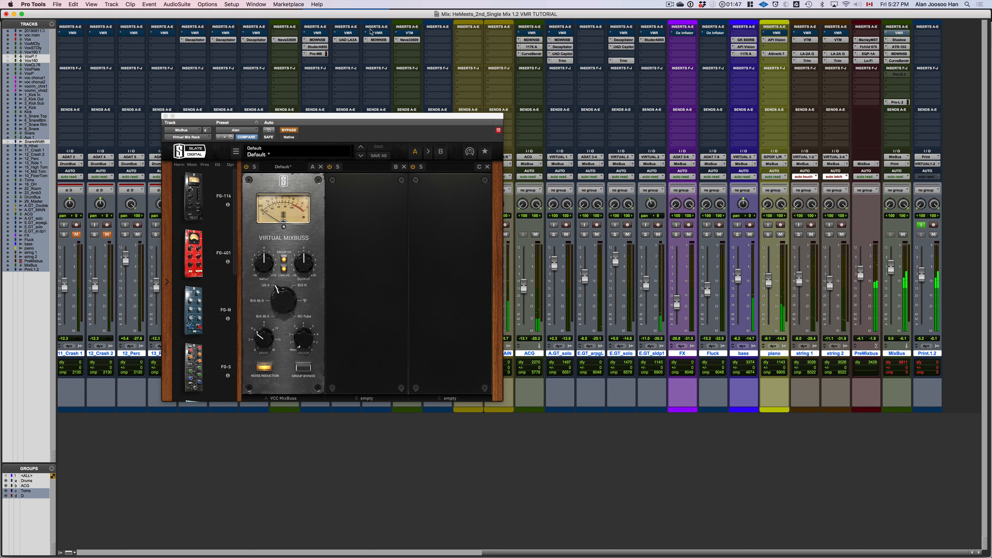
click(289, 131)
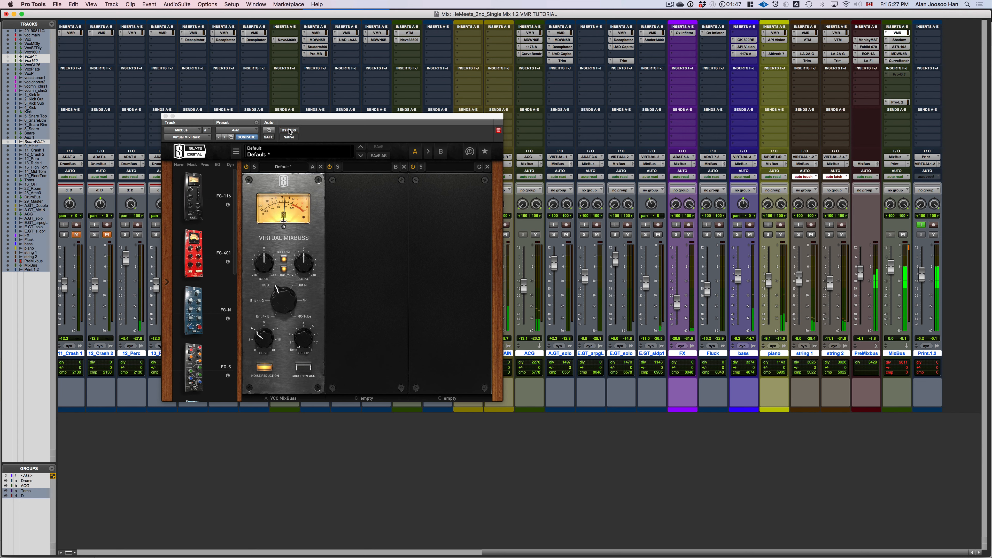
click(289, 130)
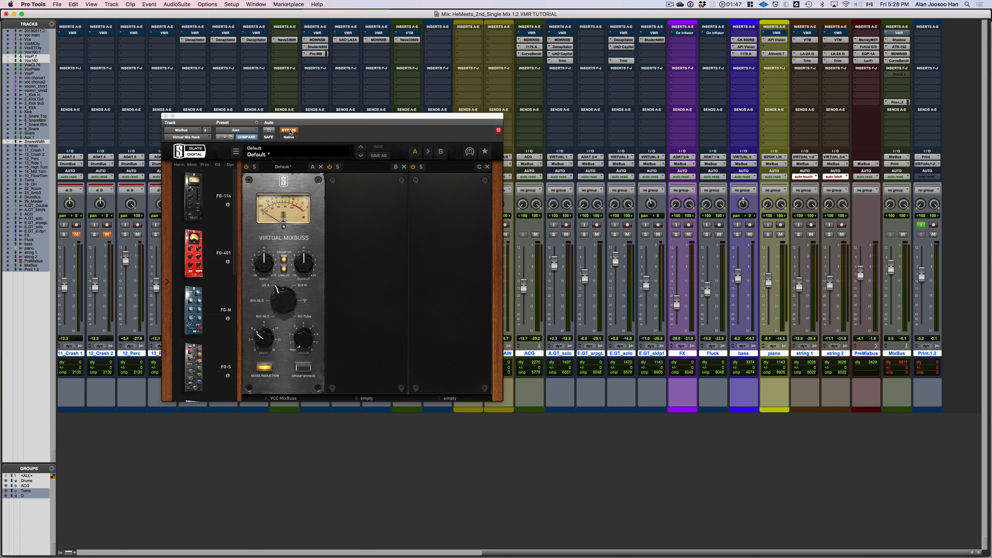
click(289, 131)
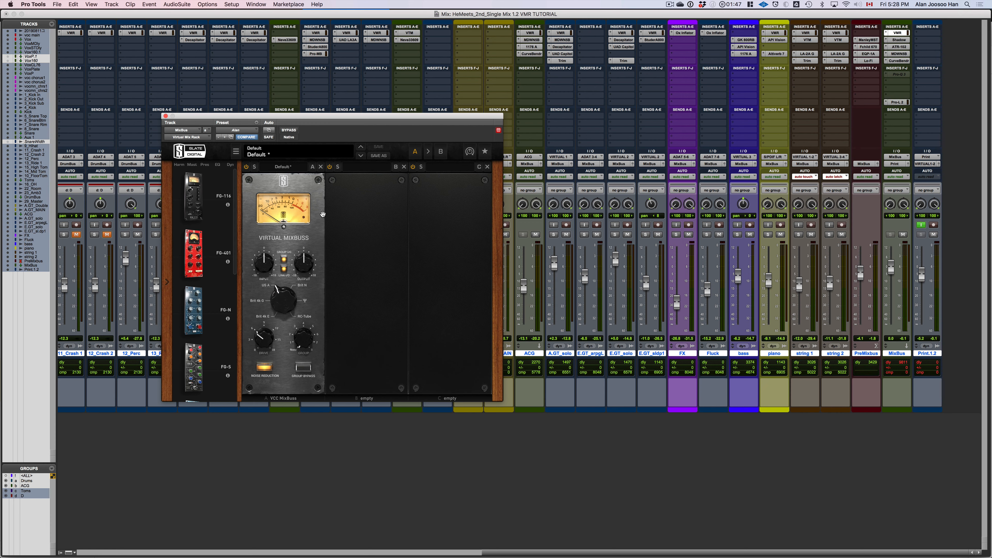
Step: Check the DrumBus tape plug-in, open 23_Amb3's Virtual Mix Rack, and compare the mix with first-slot inserts bypassed and active, leaving them active
click(407, 33)
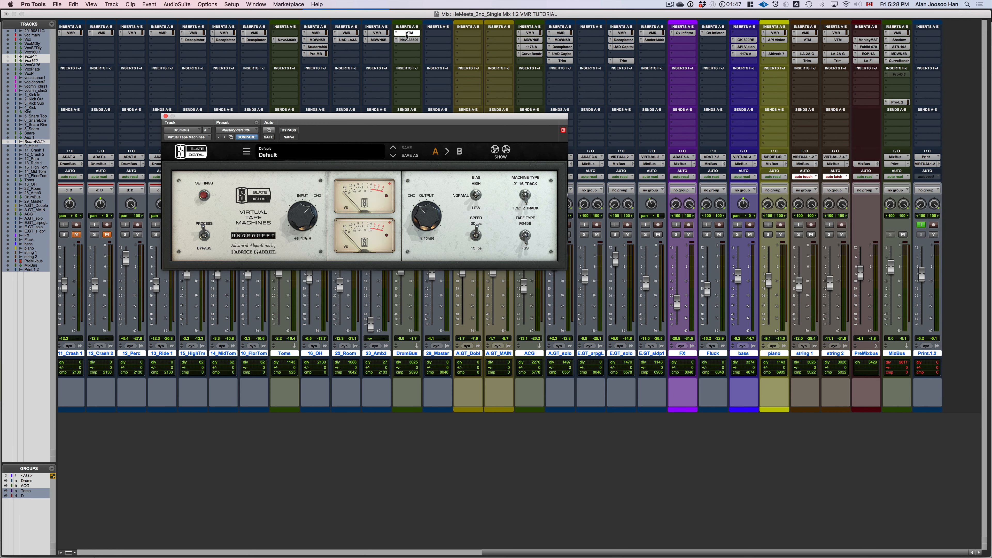
click(375, 33)
super+click(375, 33)
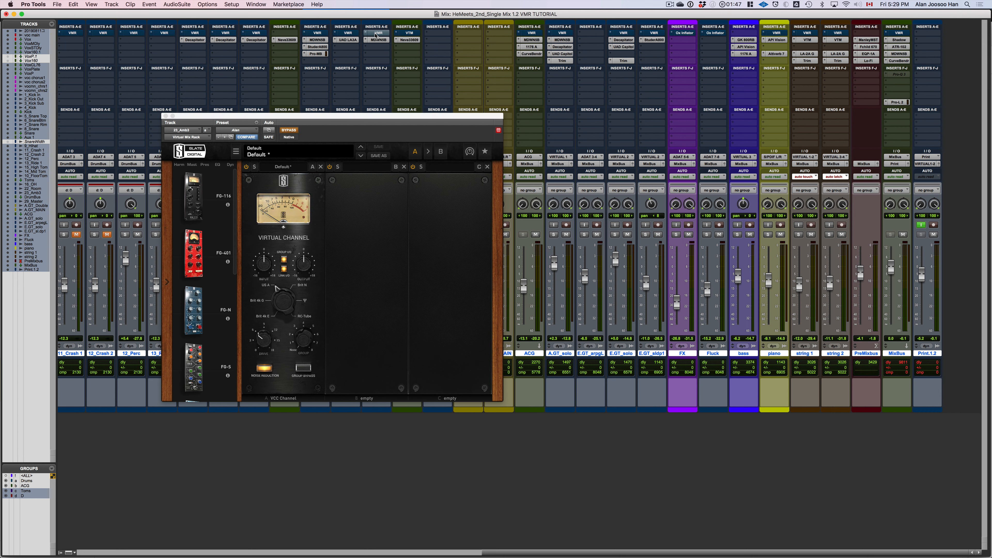
alt+super+click(375, 33)
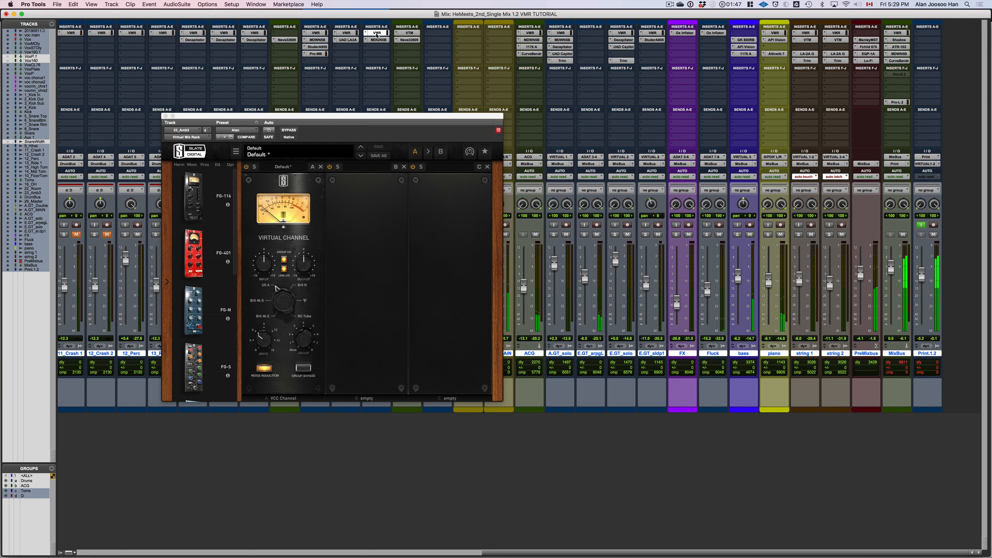
alt+super+click(377, 32)
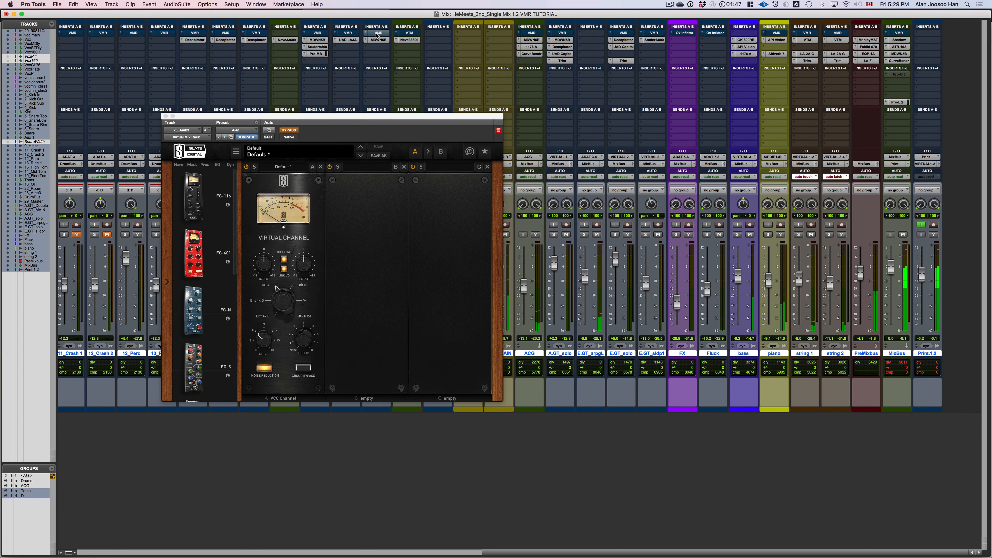
alt+super+click(377, 32)
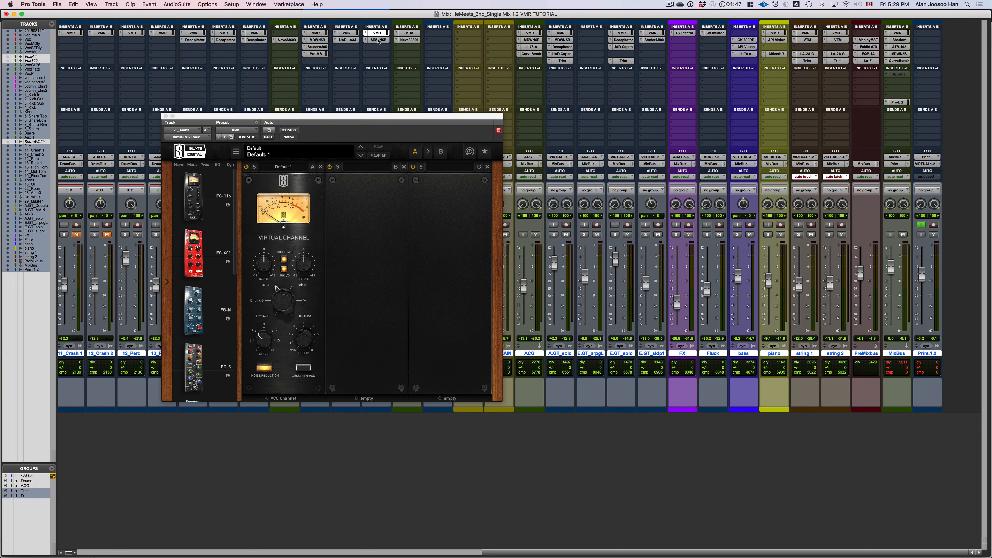
Step: Examine the noise reduction, drive and console model controls in the Virtual Mix Rack on the 22_Room and 23_Amb3 channels
click(346, 33)
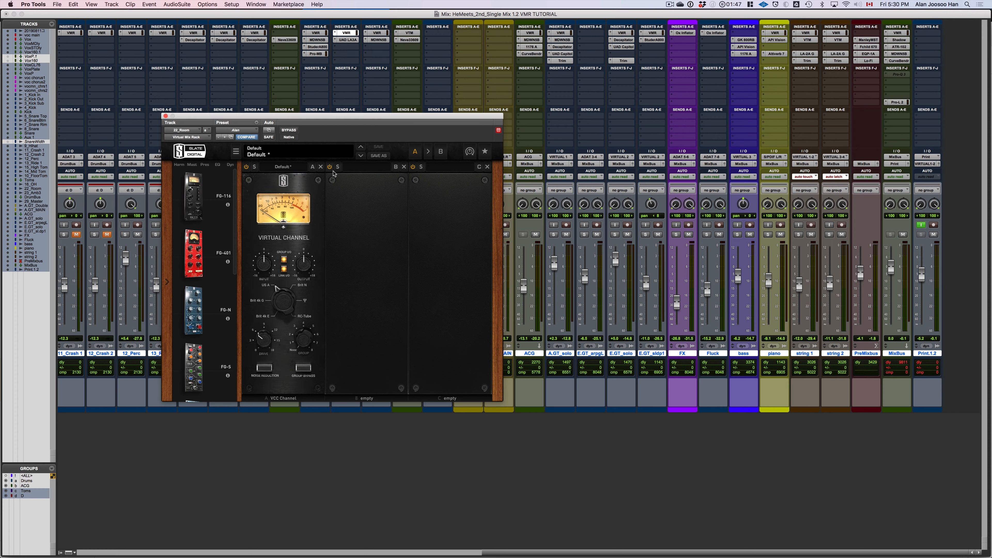
click(376, 33)
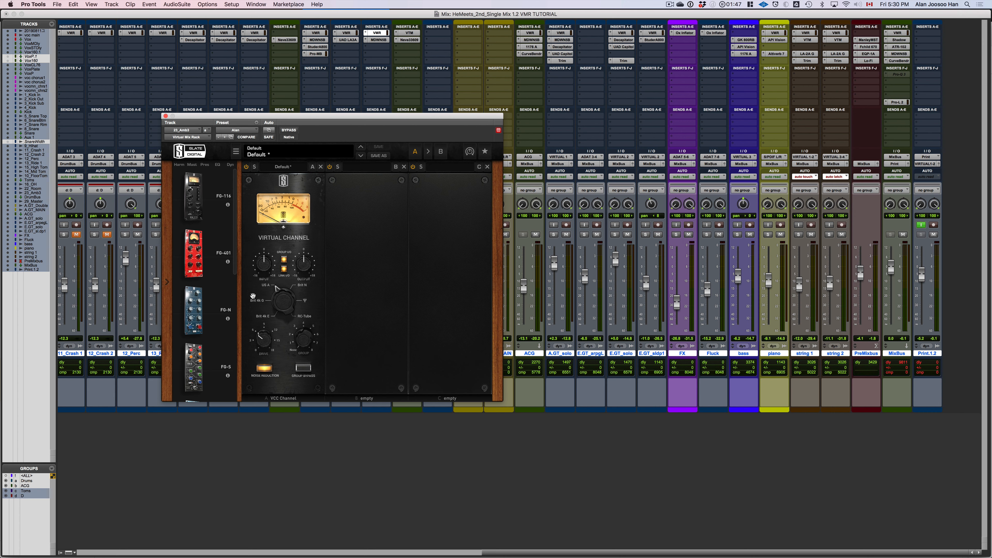
click(264, 369)
click(265, 370)
mouse_move(263, 344)
drag(262, 344, 263, 343)
click(277, 316)
click(273, 302)
click(275, 292)
Step: Inspect the Virtual Mix Rack settings on the floor tom, mid tom and MixBus channels
click(254, 32)
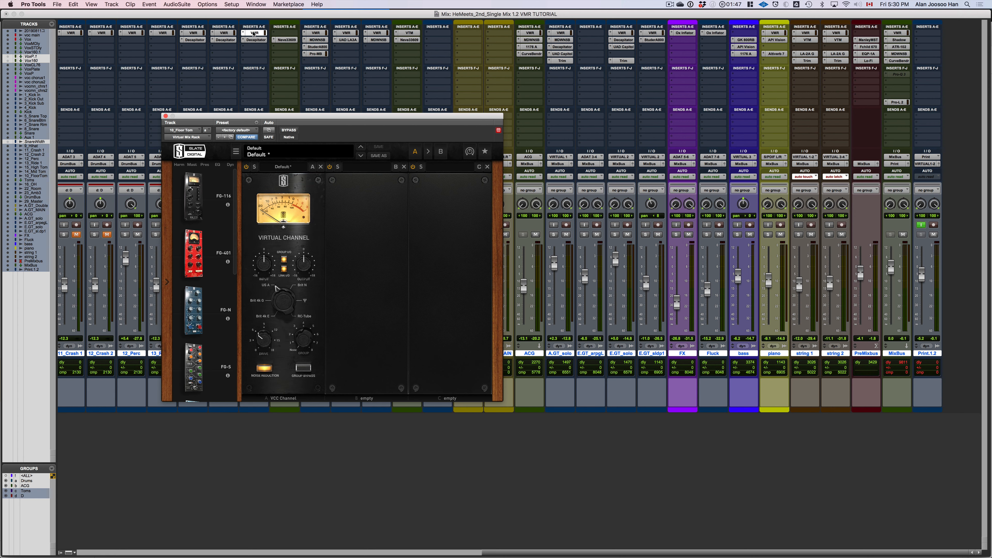
click(230, 34)
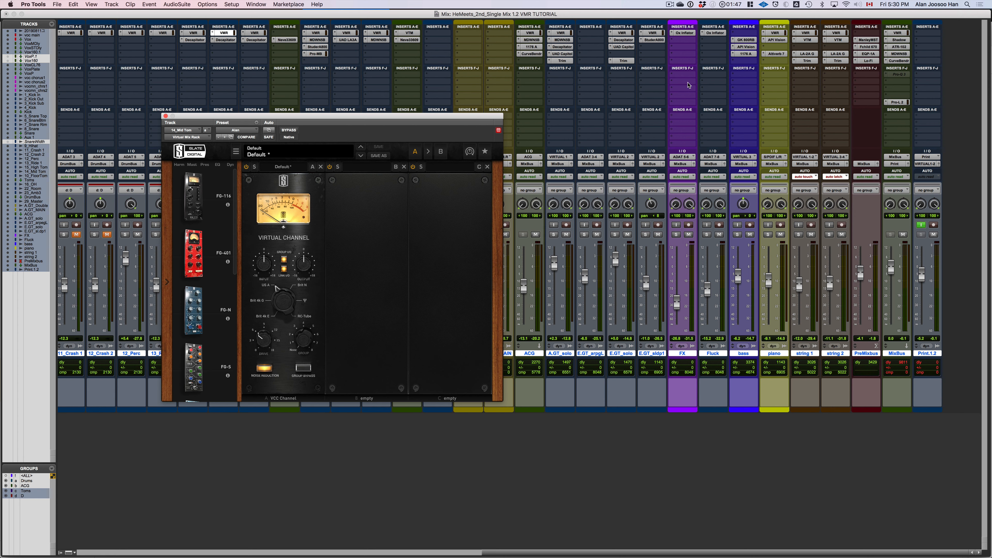
click(898, 33)
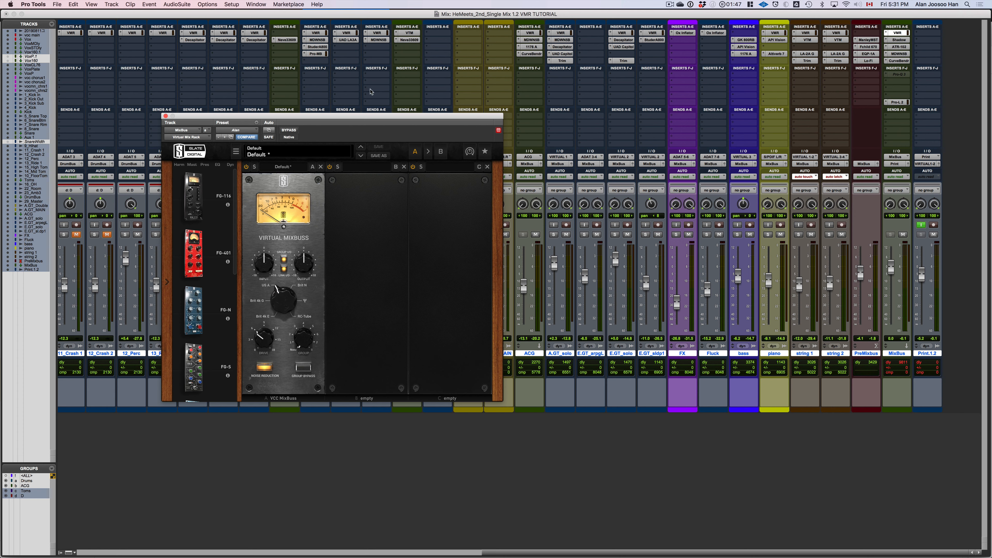
Step: Open the ACG channel's Virtual Mix Rack, play the mix to watch its VU meter, then stop playback and close the plug-in
click(531, 33)
key(space)
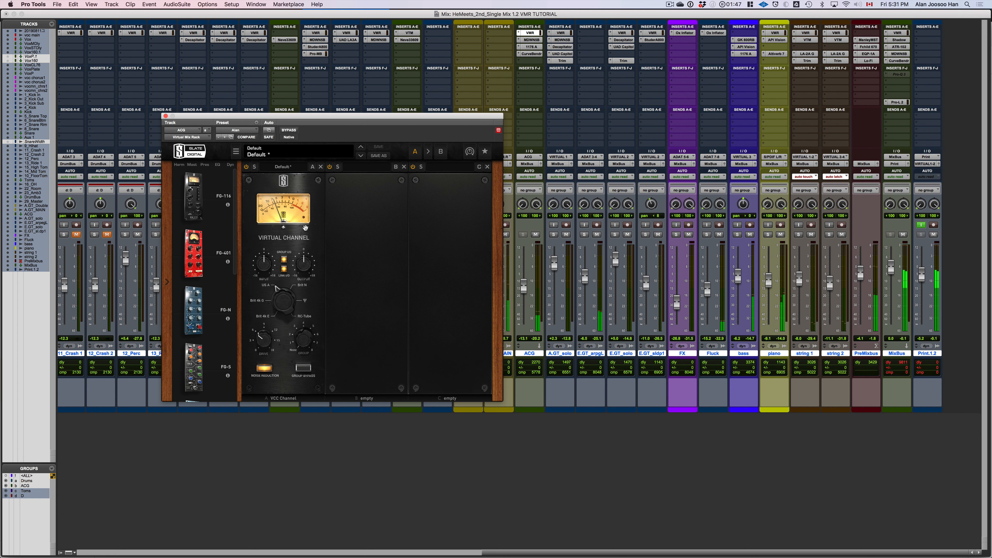
key(space)
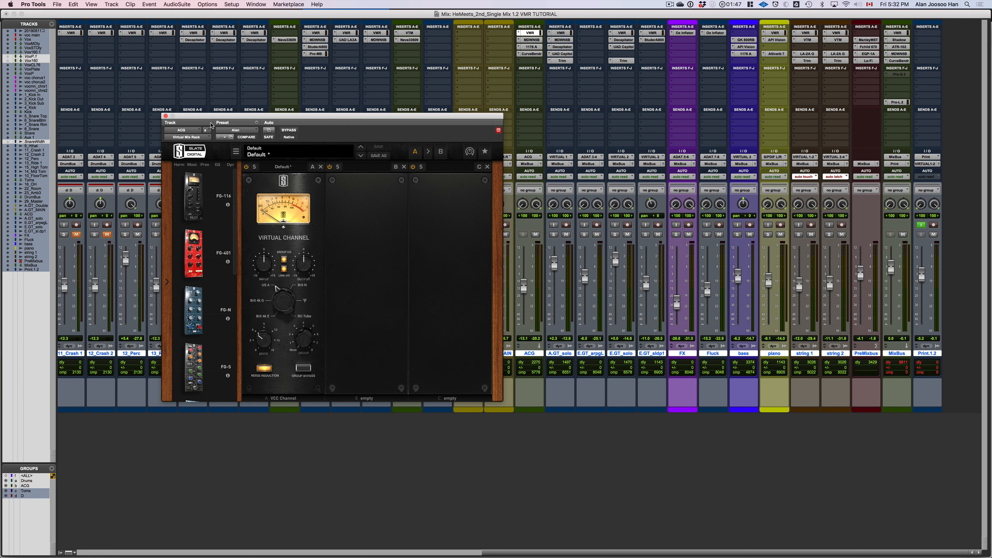
click(165, 116)
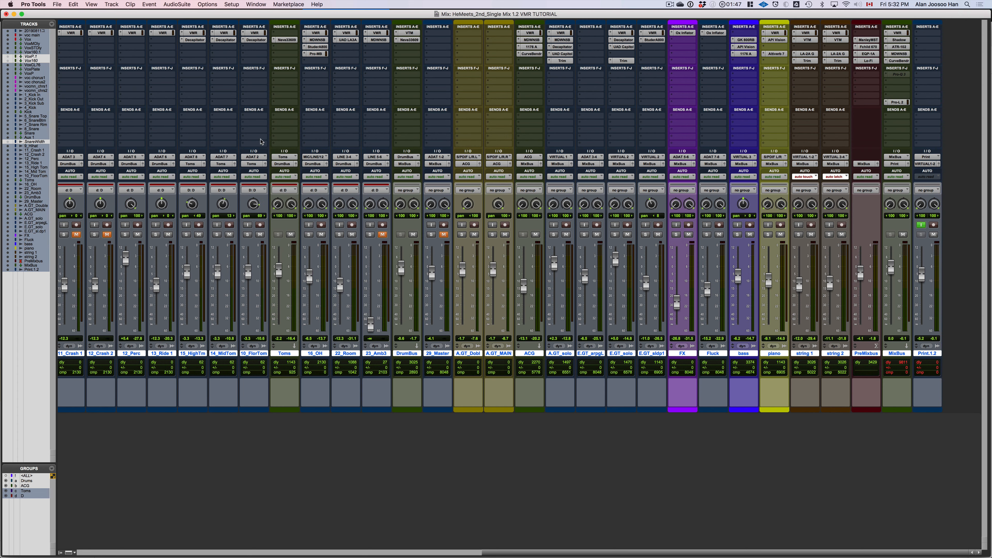
Step: View the first-slot plug-ins on the 23_Amb3 and DrumBus channels and close them
click(376, 33)
click(377, 33)
click(407, 33)
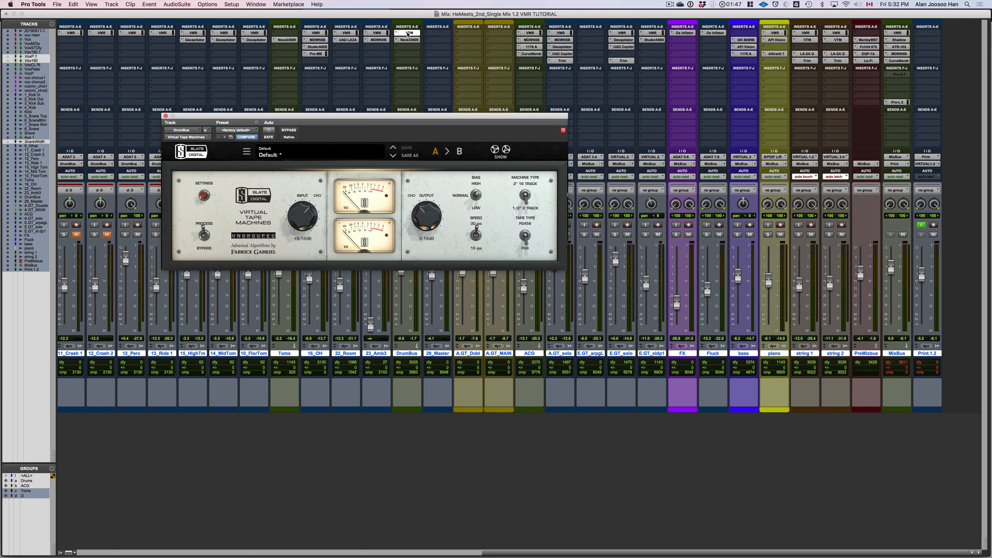
click(408, 33)
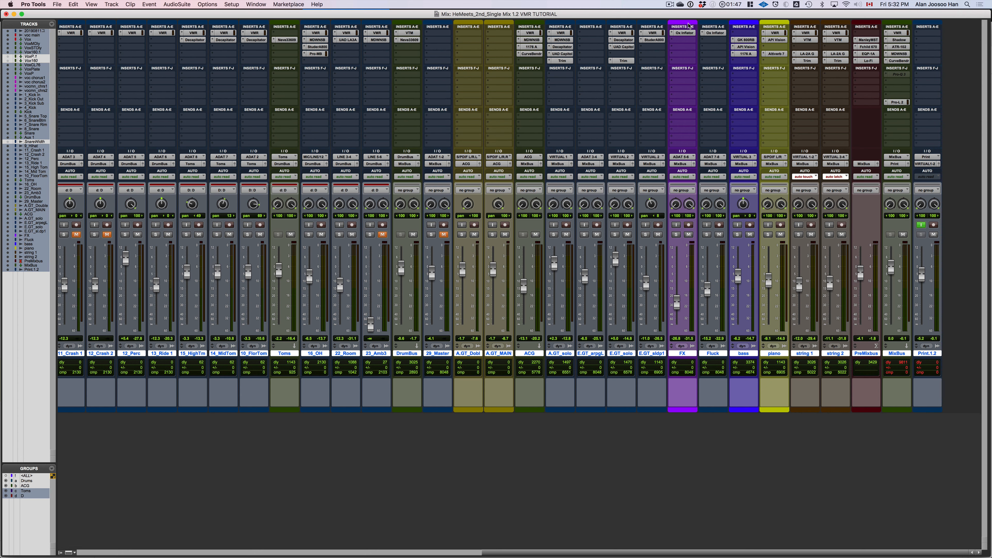
Step: View the Oxford Inflator on the FX channel and the Virtual Mix Rack on the 16_OH channel, closing the Inflator when finished
click(687, 32)
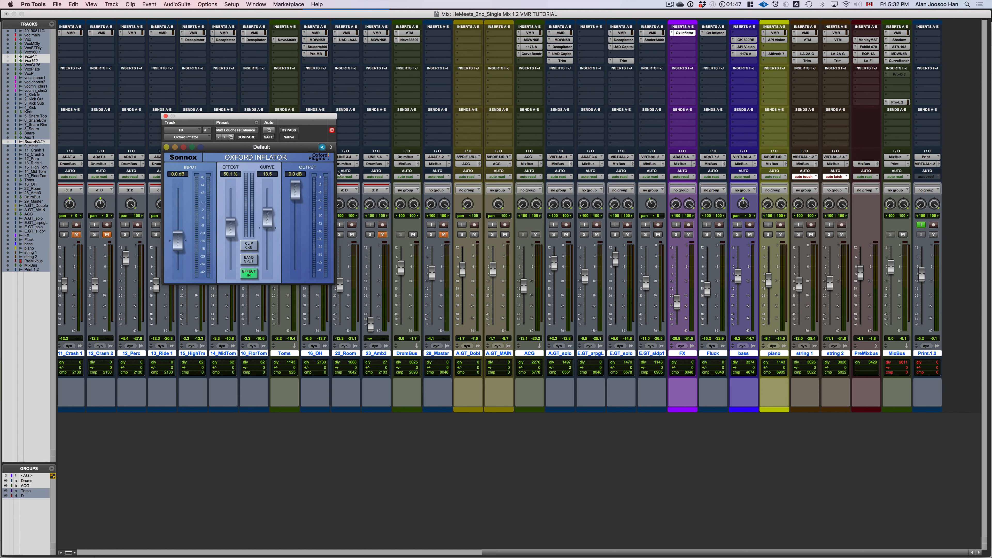
click(317, 34)
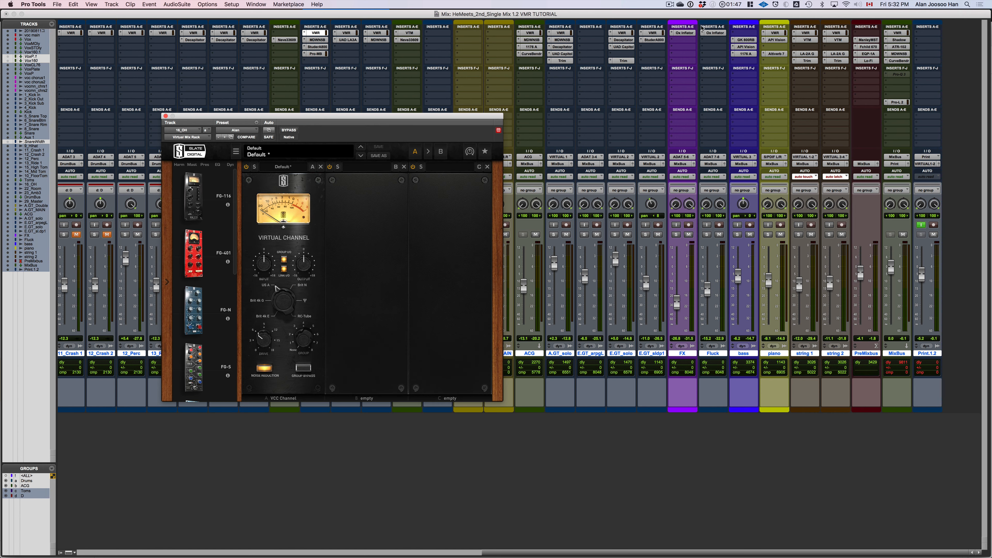
click(687, 33)
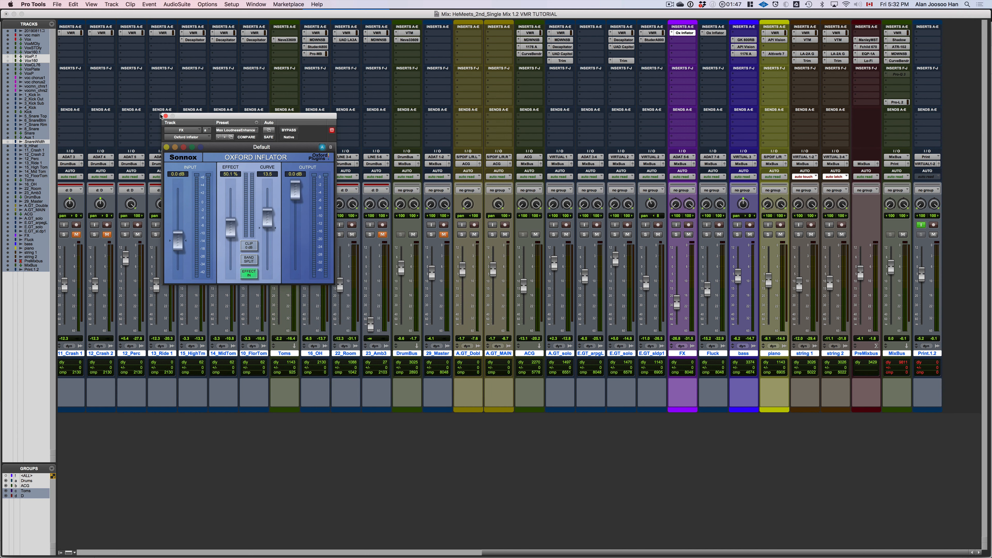
click(167, 117)
Step: Review the first insert slot across the mixer, opening A.GT_solo's Virtual Mix Rack and the FX channel's Oxford Inflator, and close the Inflator
scroll(373, 43, left, 15)
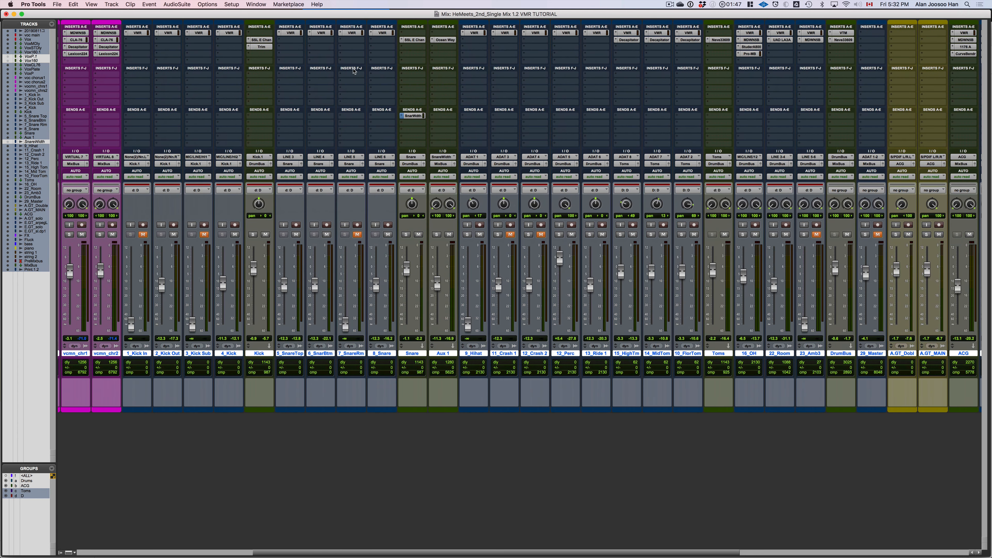
scroll(353, 70, right, 10)
click(741, 32)
scroll(535, 81, right, 1)
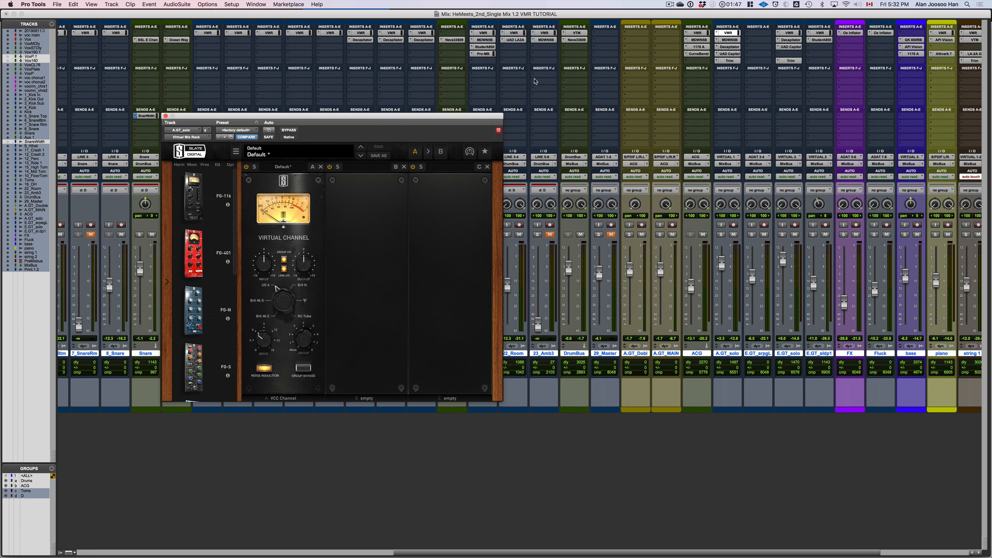
click(853, 33)
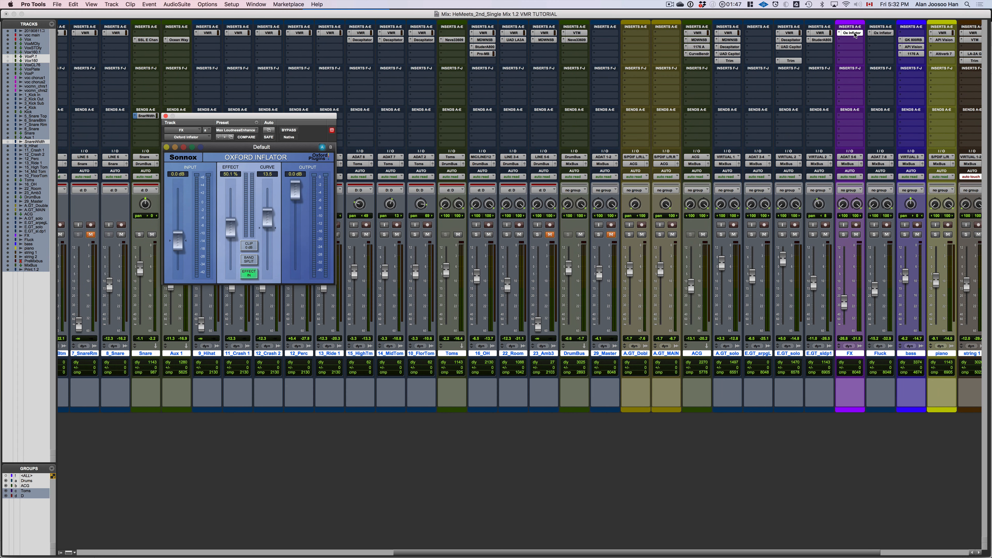
click(166, 116)
Step: Open the floor tom channel's Virtual Mix Rack, browse its module list for the VCC Channel and VCC MixBuss modules, and close the plug-in
click(422, 33)
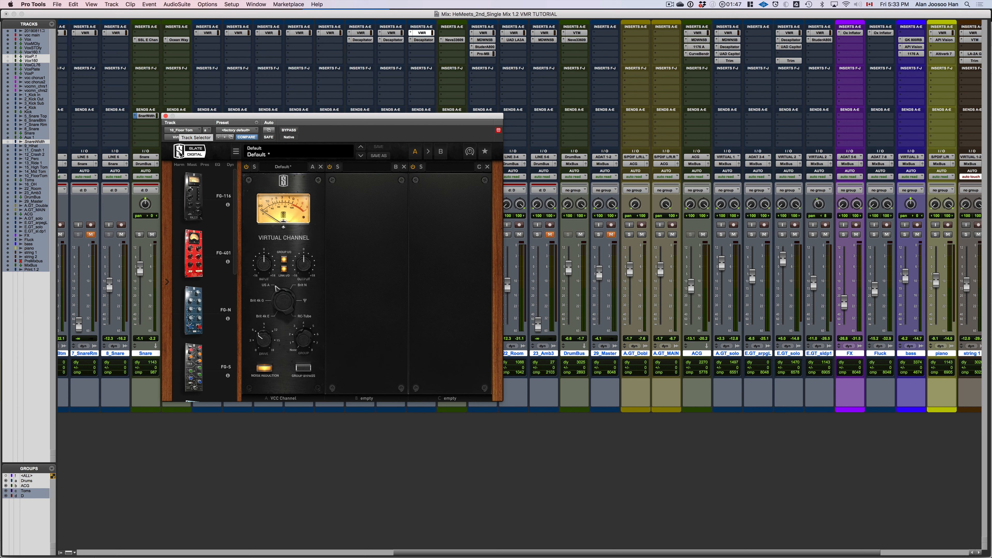
scroll(194, 253, down, 2)
scroll(194, 253, down, 3)
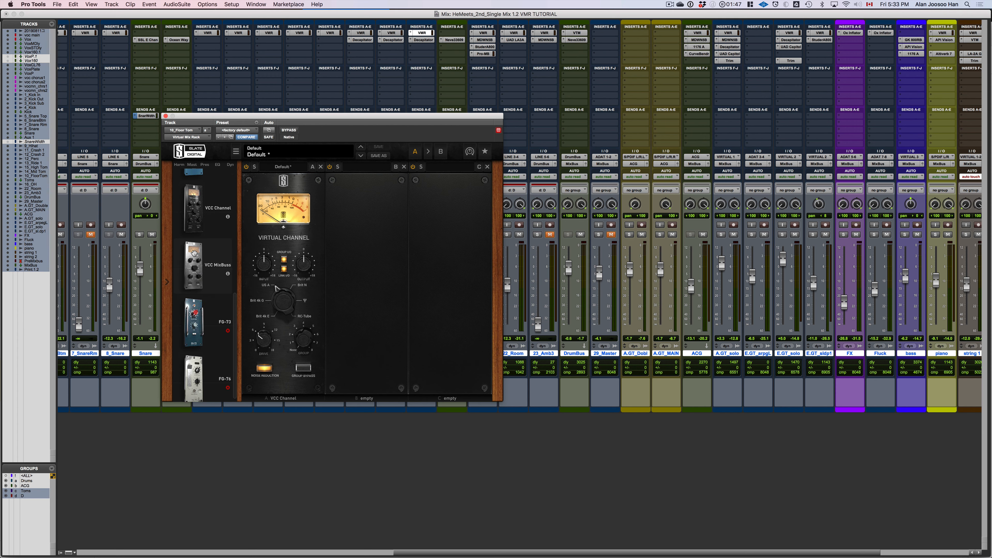
scroll(194, 254, up, 4)
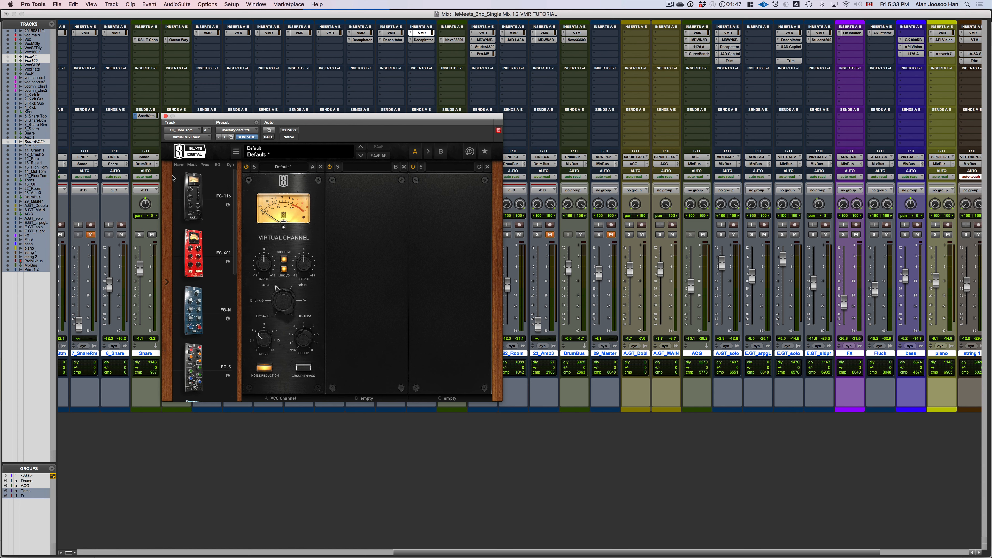
click(165, 116)
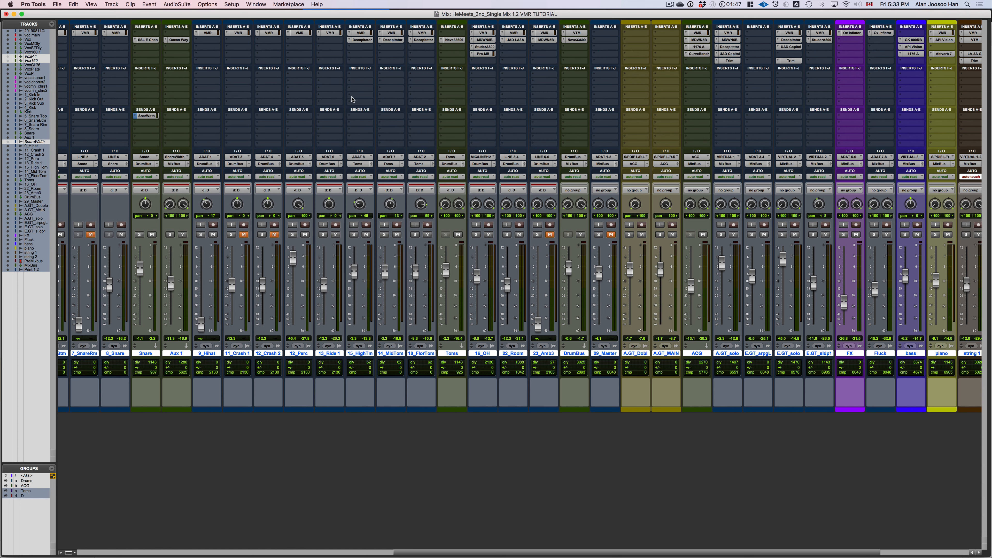